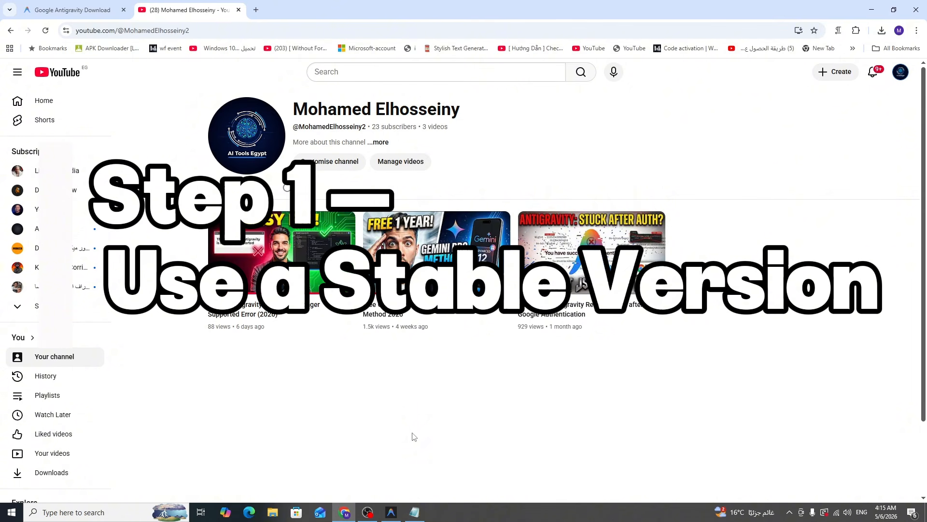
# - Open the Google Antigravity previous releases page and expand the downloads for version 1.19.5
pyautogui.click(86, 10)
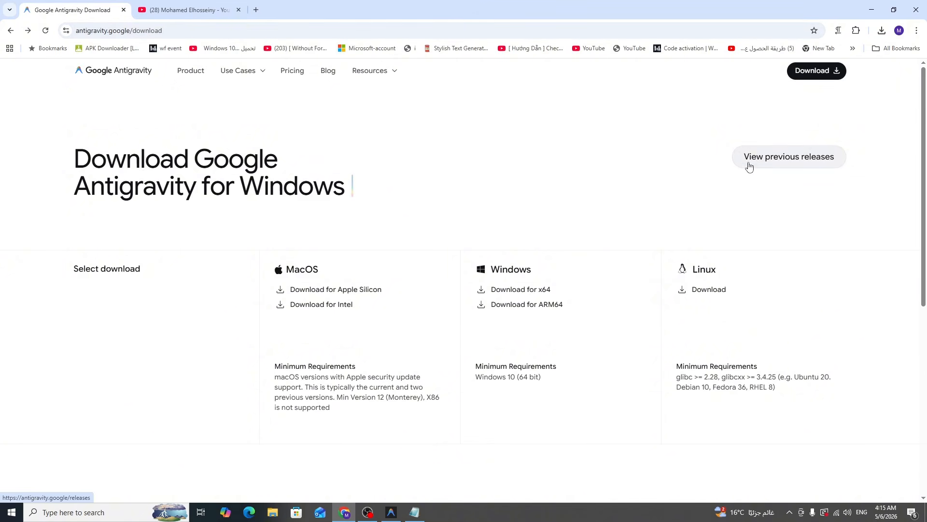
pyautogui.click(776, 167)
pyautogui.scroll(-4, 437, 234)
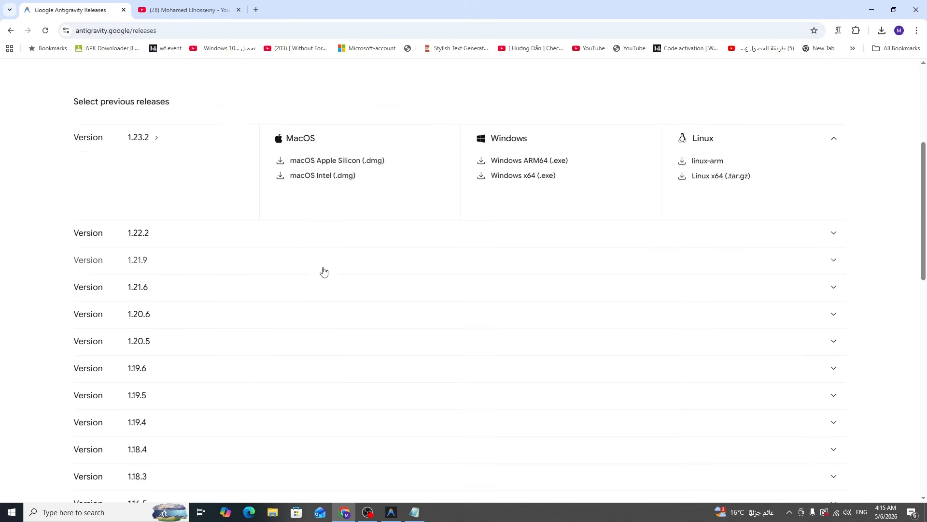
pyautogui.click(831, 362)
pyautogui.scroll(-1, 531, 357)
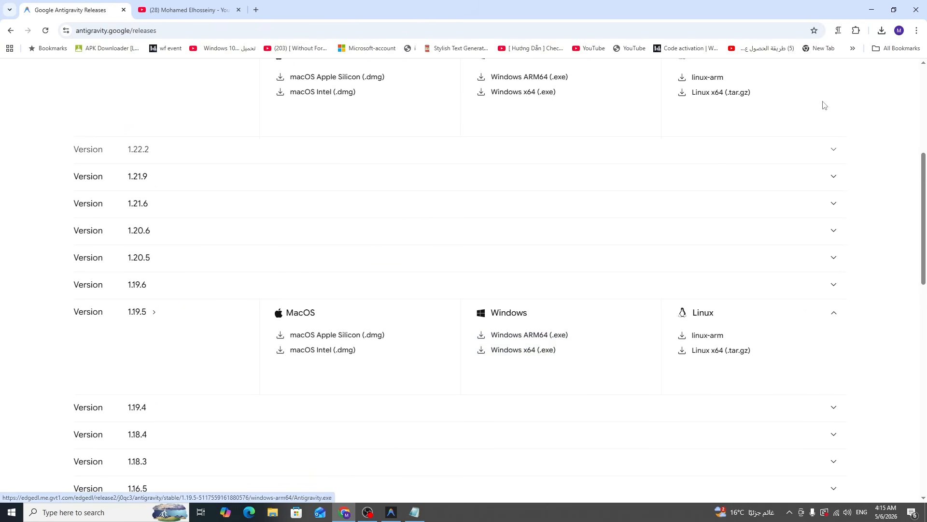
# - Show the downloaded Antigravity.exe in its folder from the recent downloads, and minimize the folder window
pyautogui.click(881, 30)
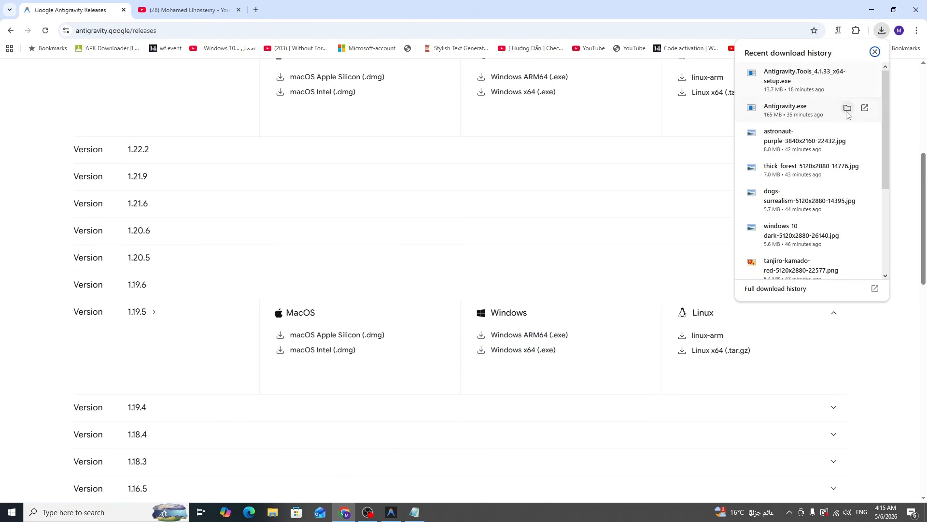
pyautogui.click(848, 109)
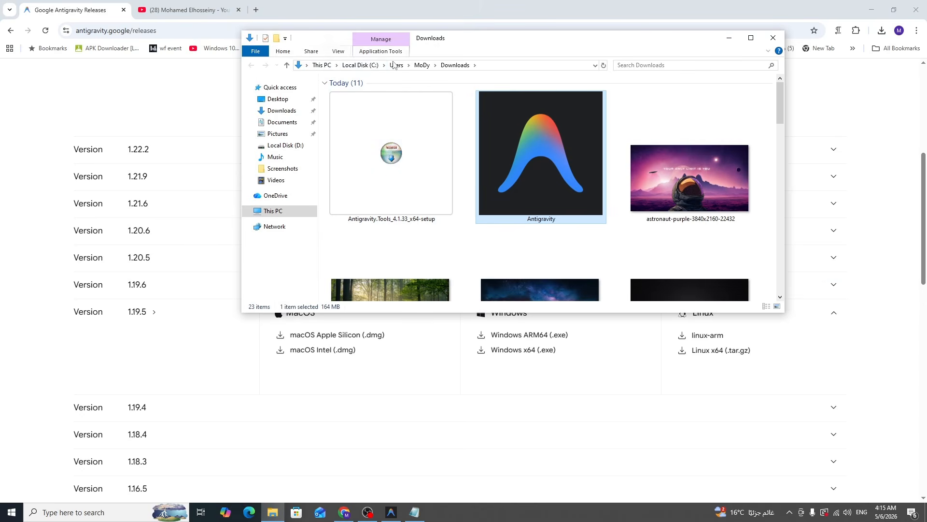
pyautogui.click(728, 41)
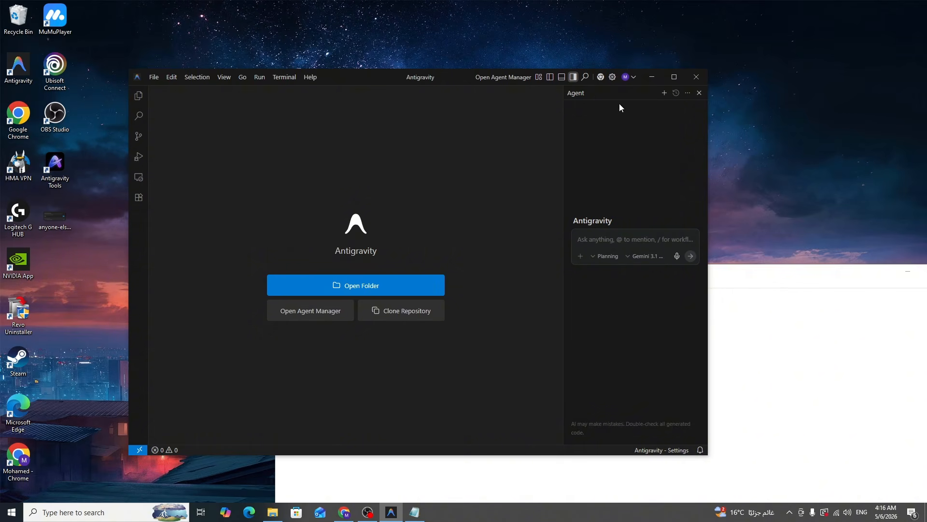
# - Search the Antigravity editor settings for "update" and set Update: Mode to none with Extensions: Auto Check Updates off
pyautogui.click(613, 77)
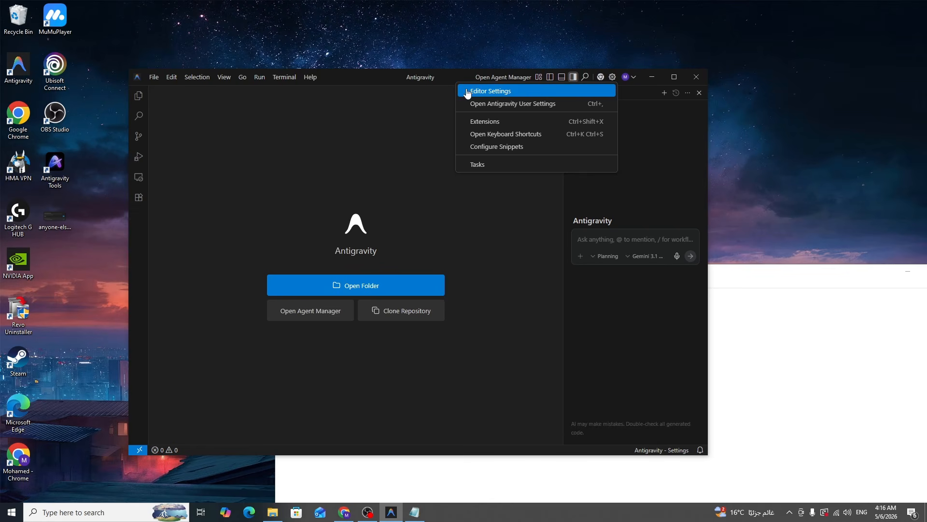
pyautogui.click(491, 93)
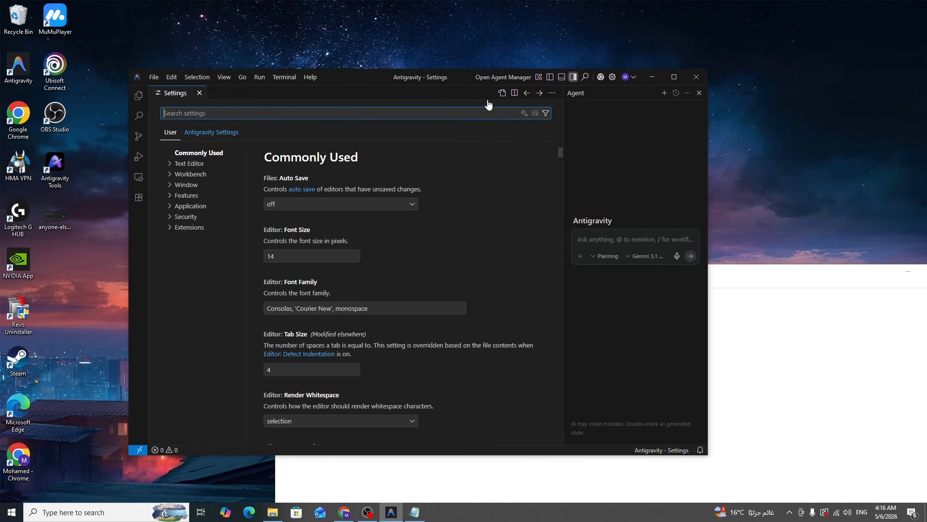
pyautogui.write('update')
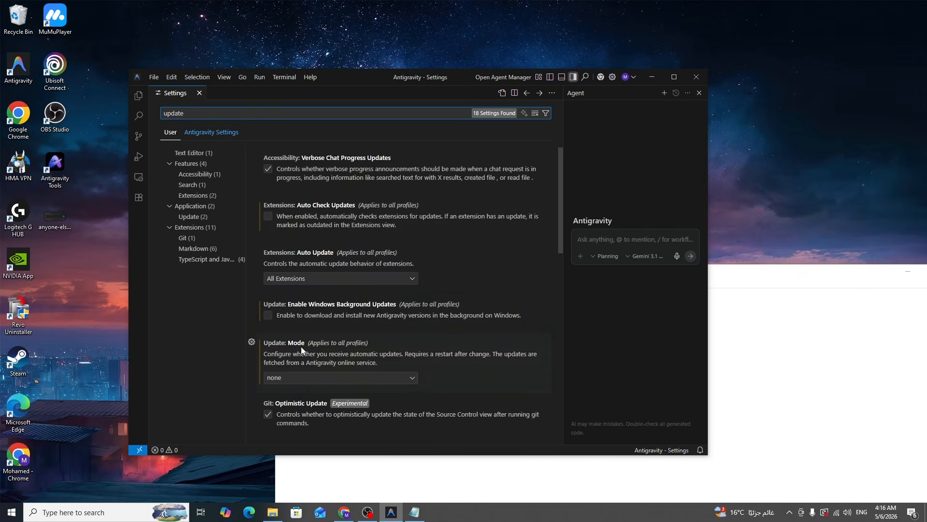
pyautogui.click(320, 379)
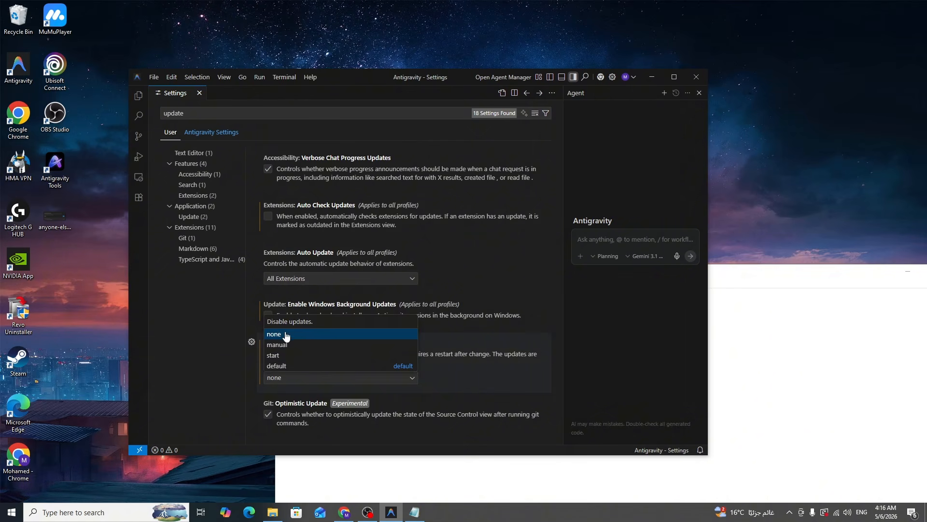
pyautogui.click(192, 336)
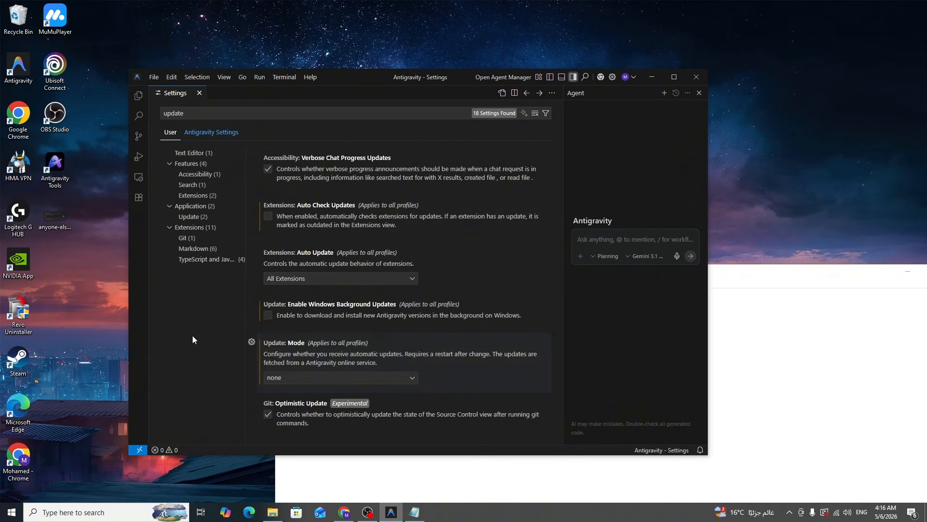
pyautogui.click(269, 217)
pyautogui.click(268, 217)
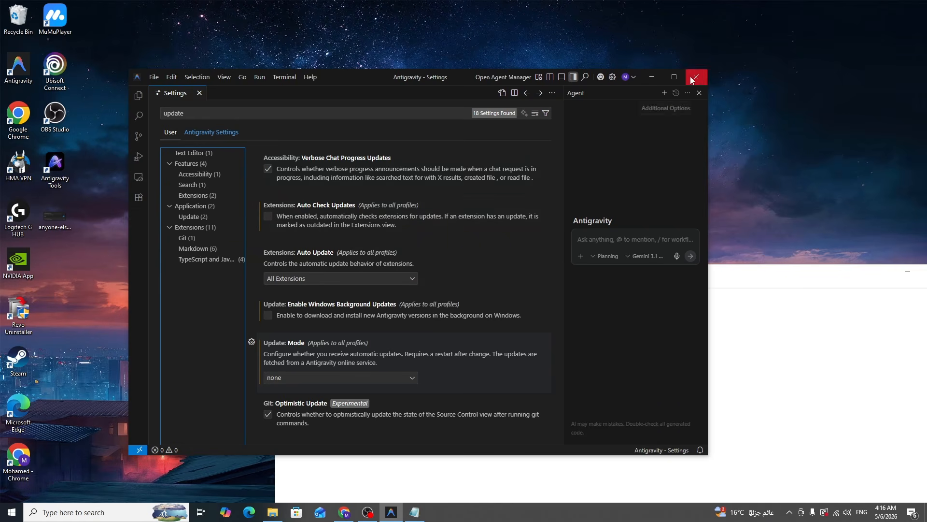
pyautogui.moveTo(444, 79); pyautogui.dragTo(434, 71)
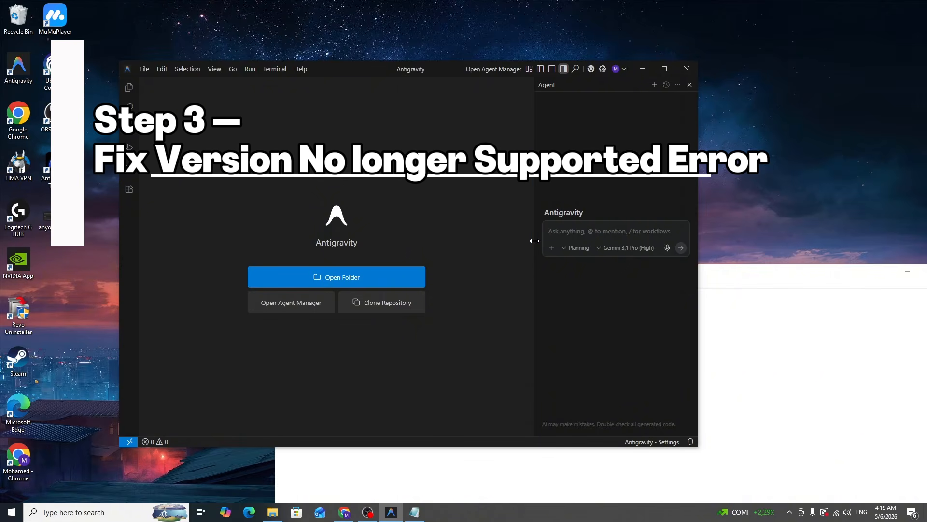
pyautogui.moveTo(534, 241); pyautogui.dragTo(529, 241)
pyautogui.click(662, 467)
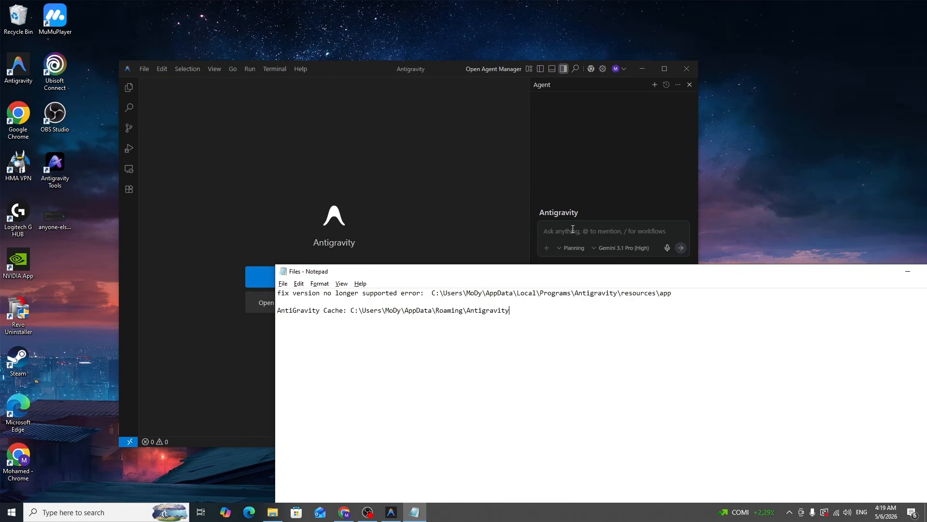
pyautogui.click(513, 221)
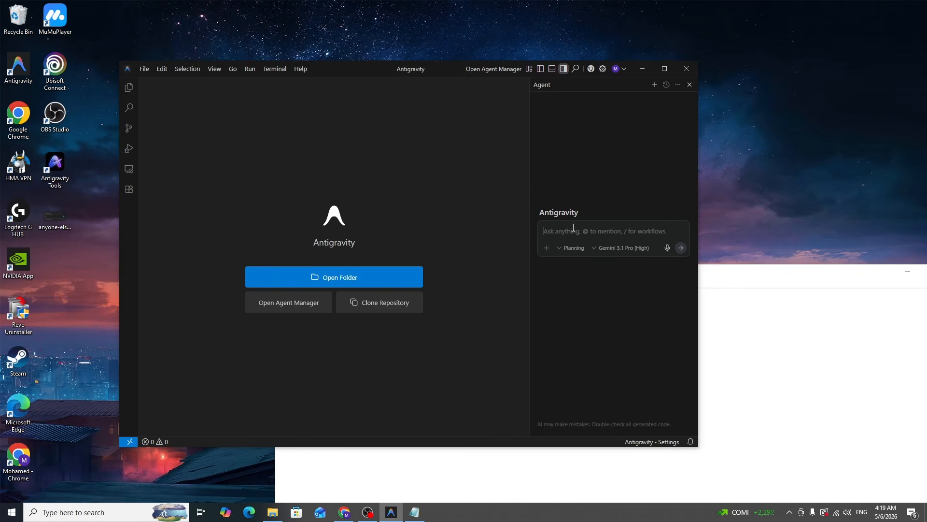
# - Review the noted path for the version no longer supported fix and bring up Antigravity's resources\app folder in File Explorer
pyautogui.click(722, 340)
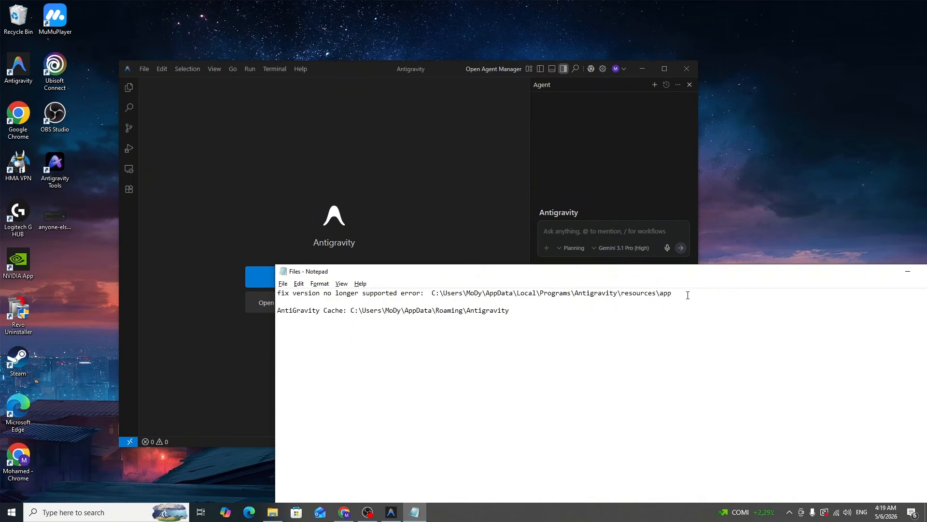
pyautogui.moveTo(681, 293); pyautogui.dragTo(431, 289)
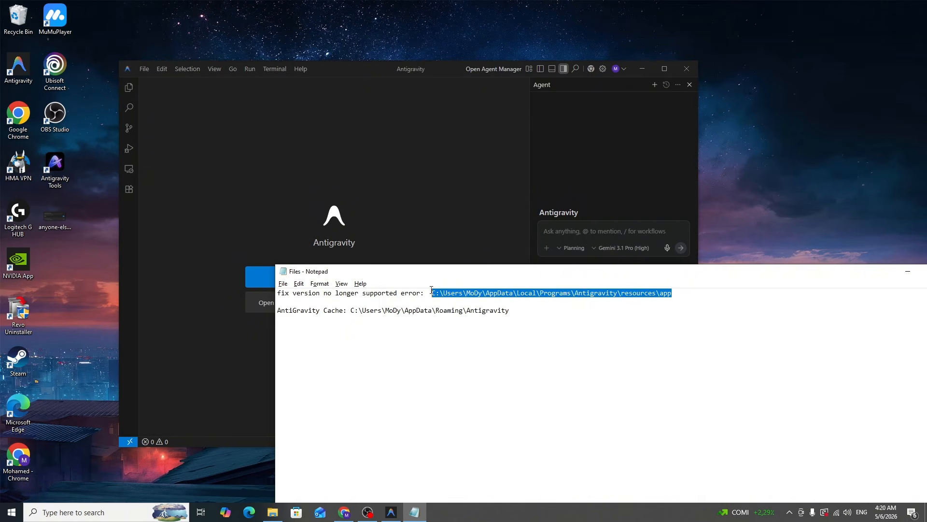
pyautogui.click(430, 291)
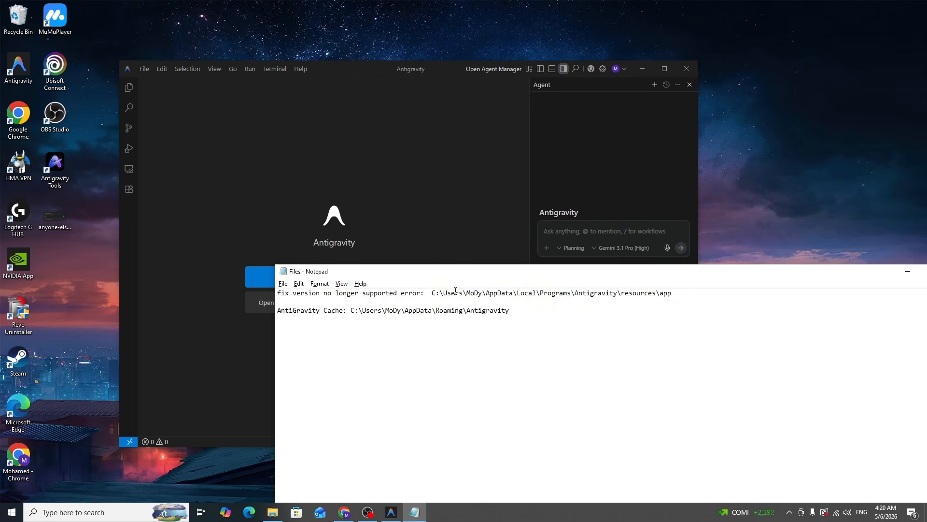
pyautogui.moveTo(433, 293); pyautogui.dragTo(707, 291)
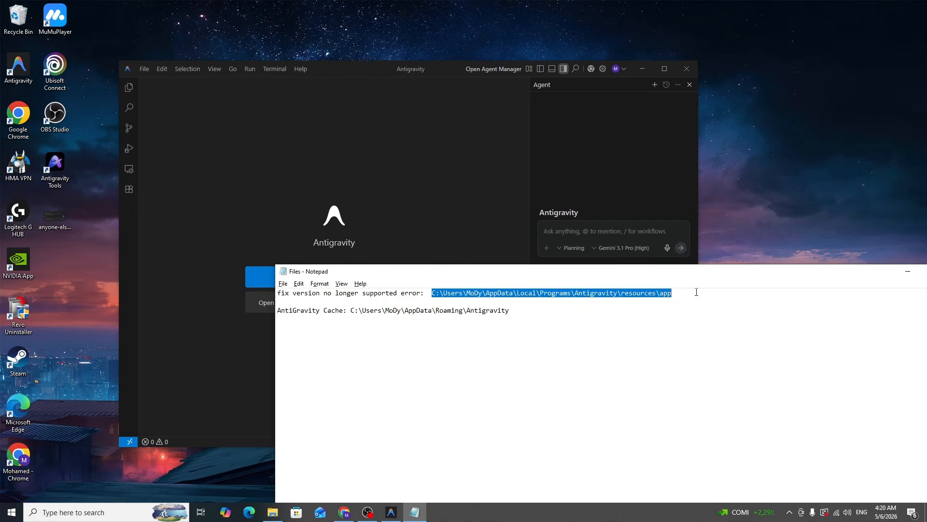
pyautogui.click(675, 294)
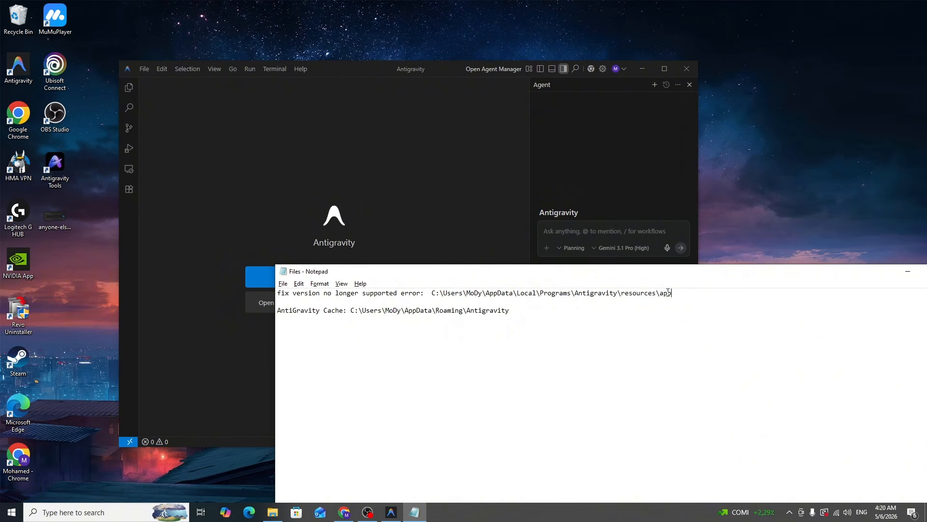
pyautogui.moveTo(273, 517)
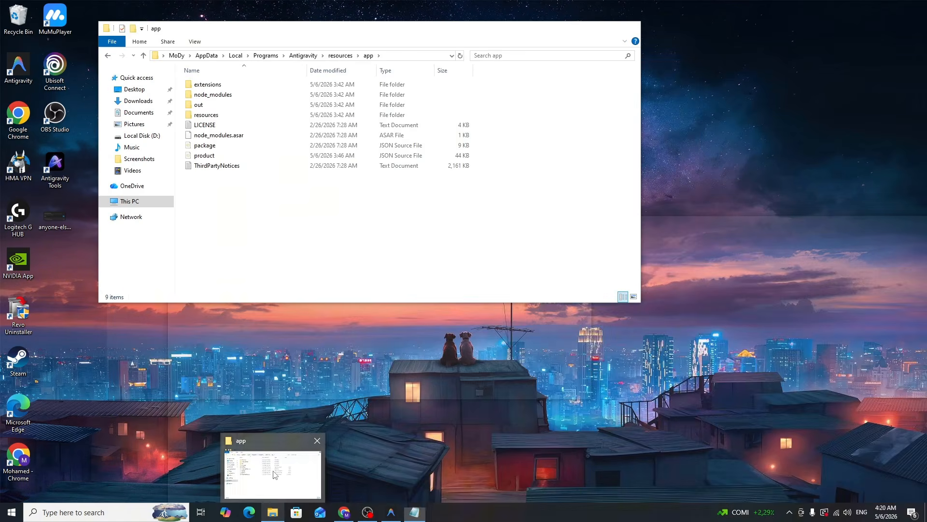
pyautogui.click(275, 473)
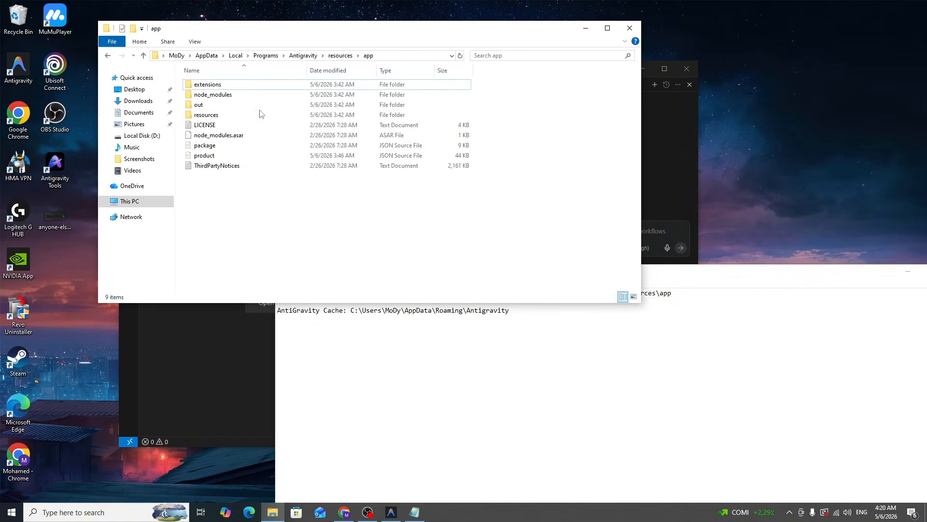
pyautogui.click(444, 329)
pyautogui.moveTo(554, 299); pyautogui.dragTo(433, 293)
pyautogui.click(433, 293)
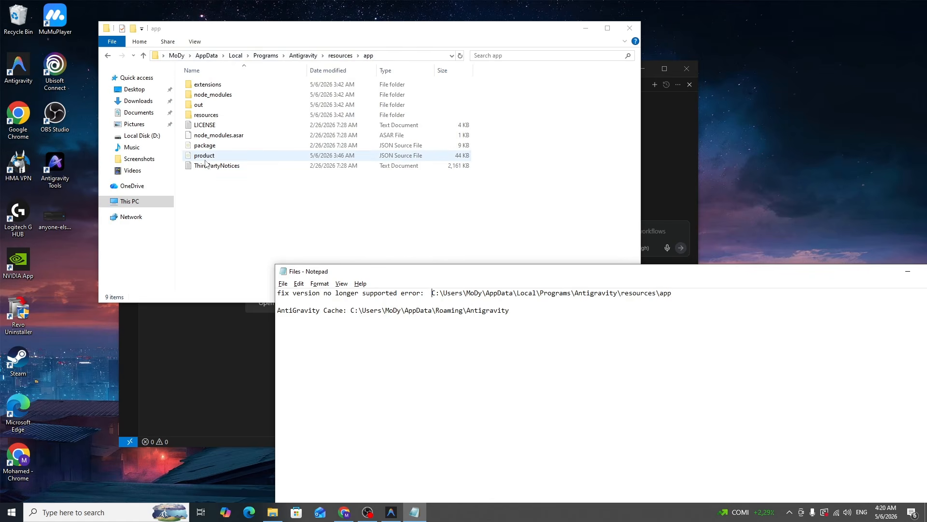
# - Open the product JSON file from the app folder in Notepad++
pyautogui.click(237, 157)
pyautogui.rightClick(236, 156)
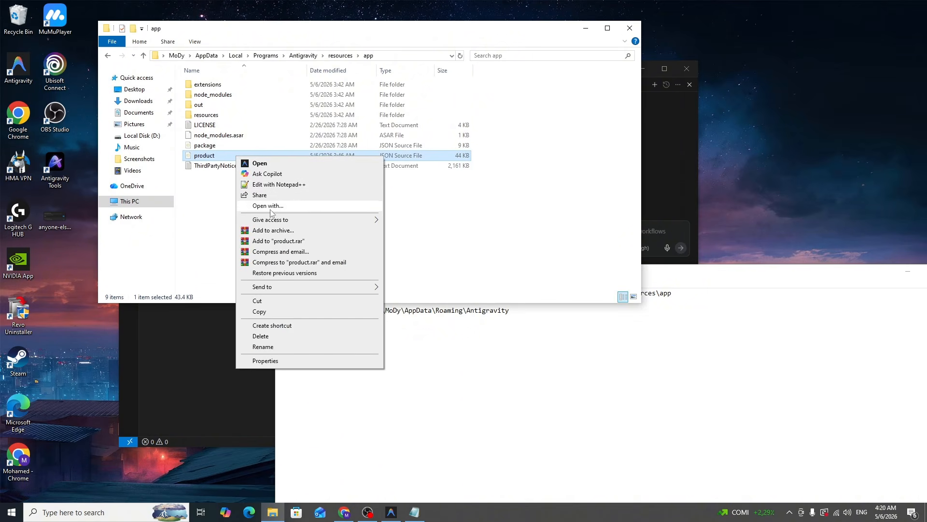
pyautogui.click(265, 186)
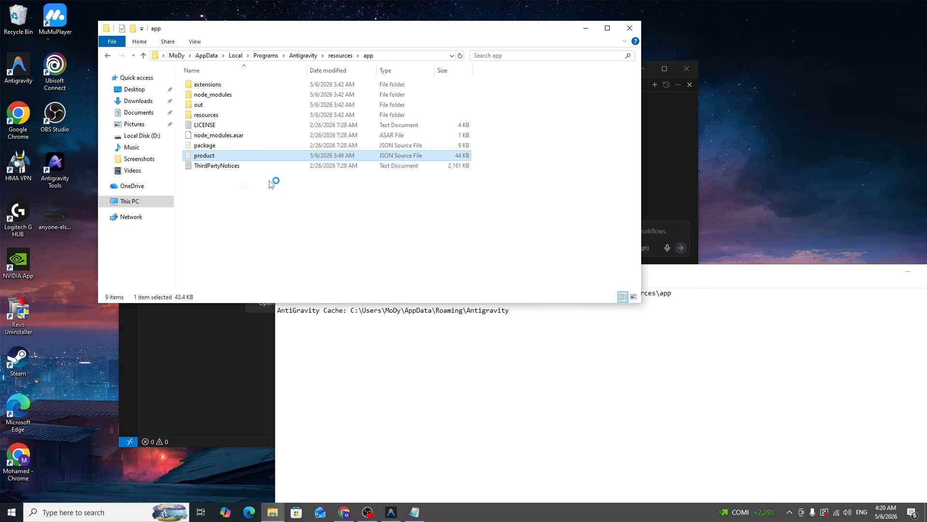
# - Compare the ideVersion value in product.json with the newest version listed on the Antigravity releases page in Chrome
pyautogui.click(444, 193)
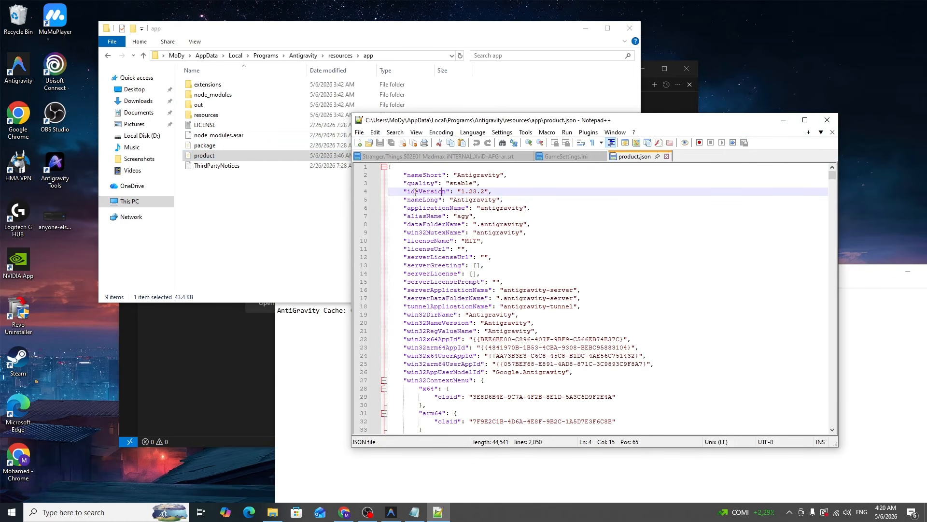
pyautogui.click(415, 192)
pyautogui.moveTo(462, 193); pyautogui.dragTo(485, 194)
pyautogui.click(477, 194)
pyautogui.click(344, 512)
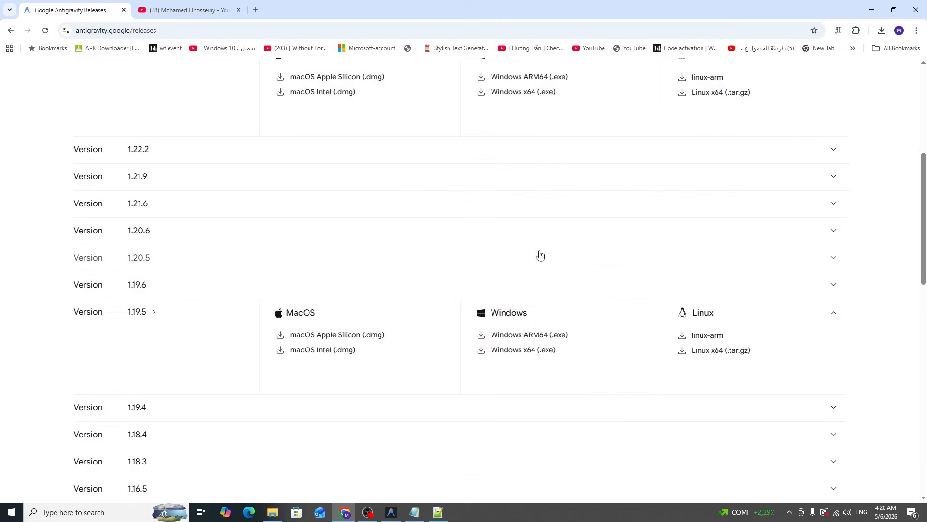
pyautogui.scroll(6, 541, 253)
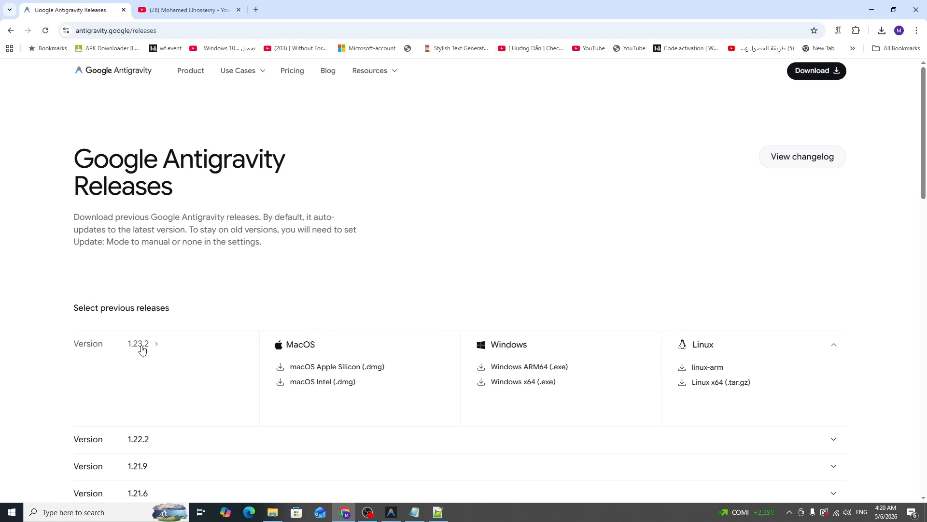
pyautogui.click(344, 513)
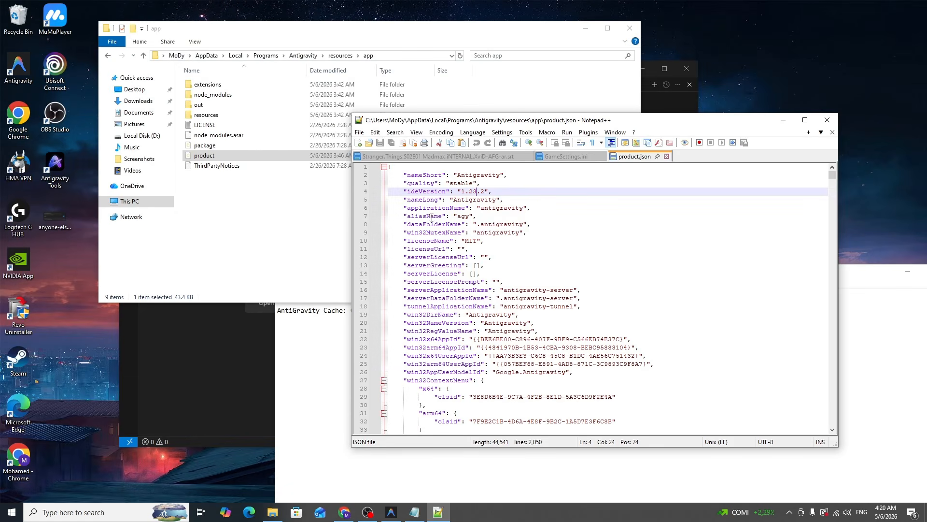
# - Recheck the ideVersion value and the save commands for product.json, and close Notepad++
pyautogui.doubleClick(463, 192)
pyautogui.click(481, 193)
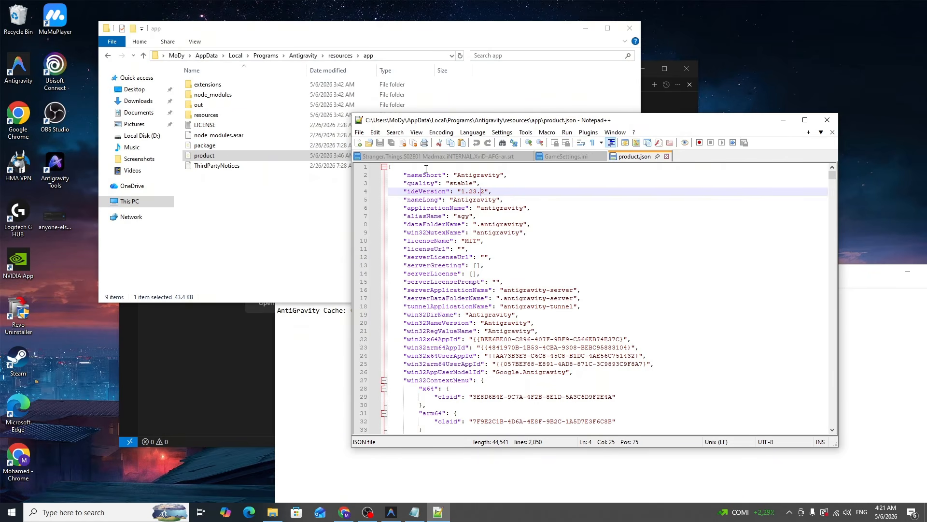
pyautogui.click(359, 132)
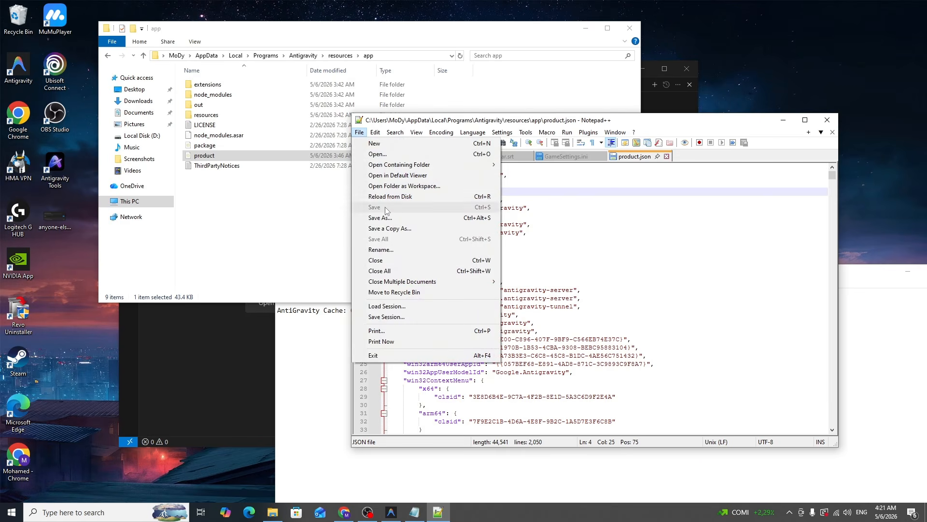
pyautogui.click(827, 121)
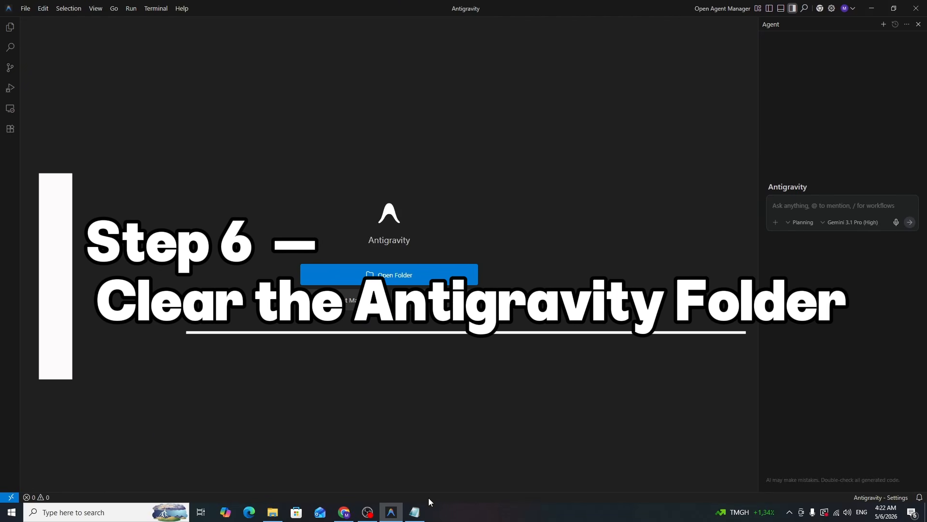
# - Copy the AntiGravity Cache path from the Files note in Notepad and open that AppData\Roaming\Antigravity folder in File Explorer
pyautogui.click(415, 512)
pyautogui.moveTo(511, 310); pyautogui.dragTo(350, 311)
pyautogui.hotkey('ctrl', 'c')
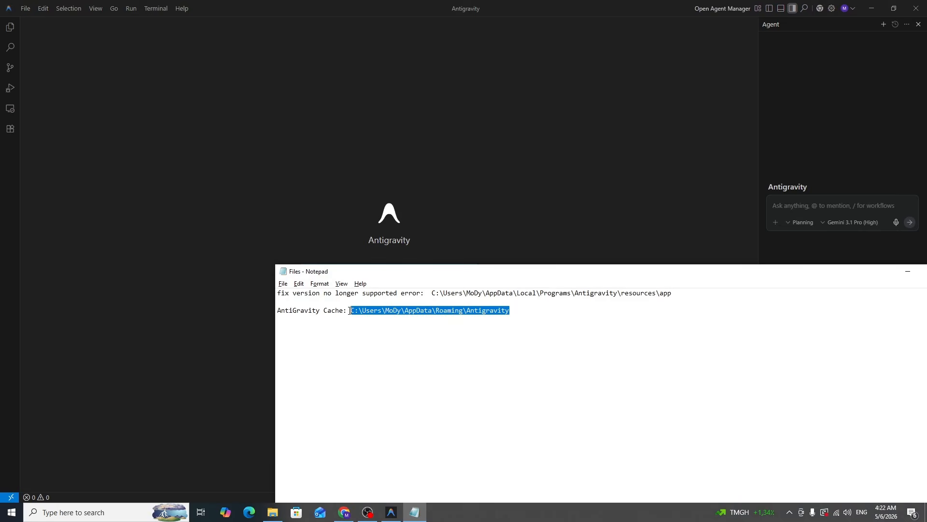
pyautogui.click(273, 512)
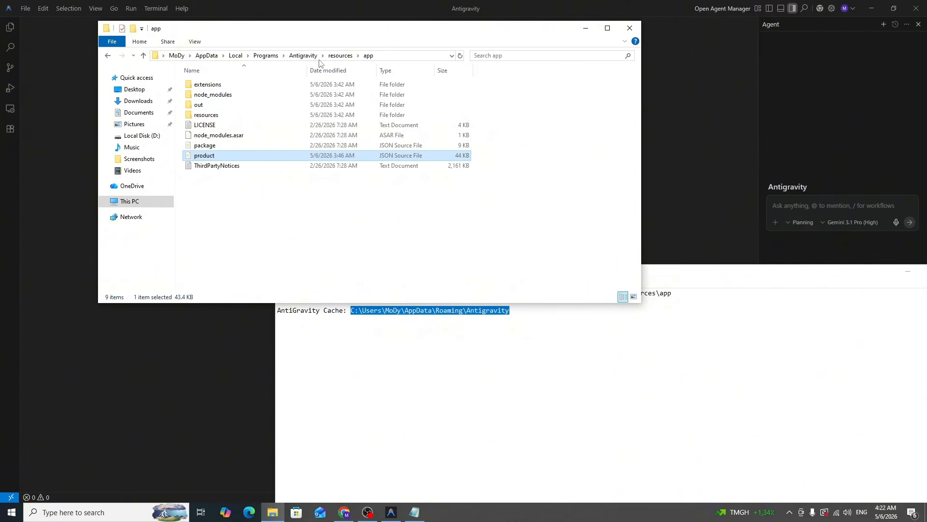
pyautogui.click(394, 59)
pyautogui.hotkey('ctrl', 'v')
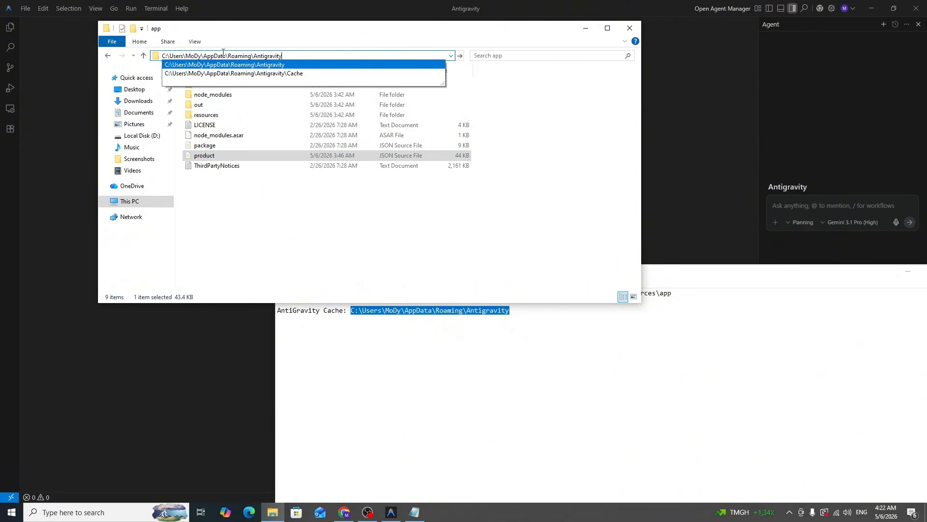
pyautogui.press('Return')
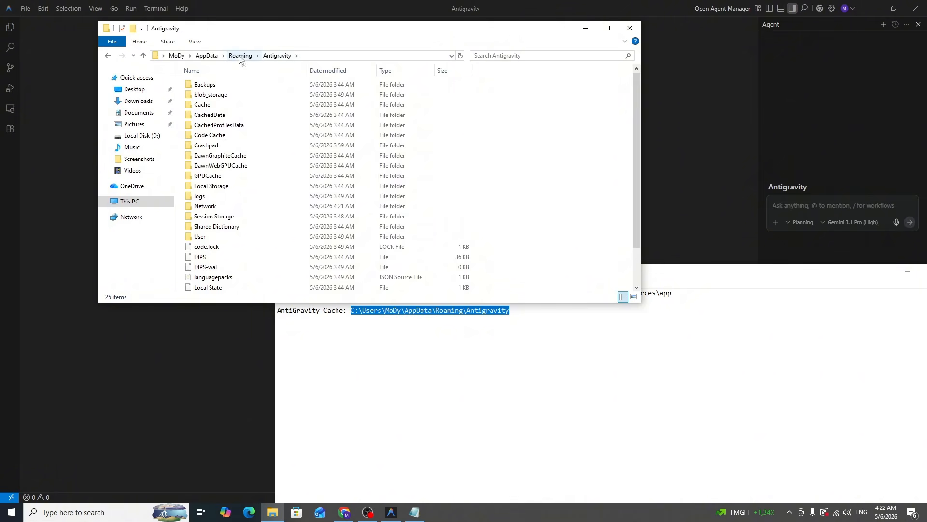
# - Try to delete the Antigravity folder from AppData\Roaming, and leave File Explorer
pyautogui.click(240, 55)
pyautogui.rightClick(222, 103)
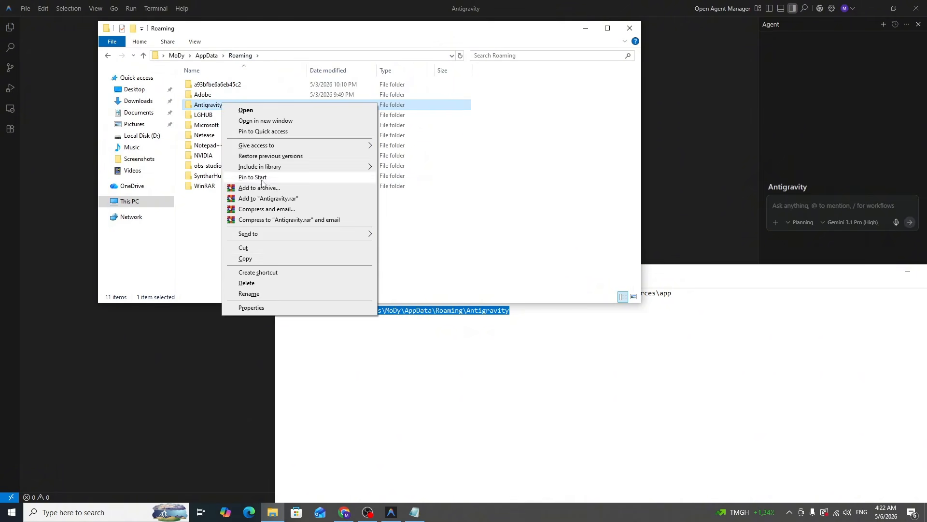
pyautogui.click(249, 283)
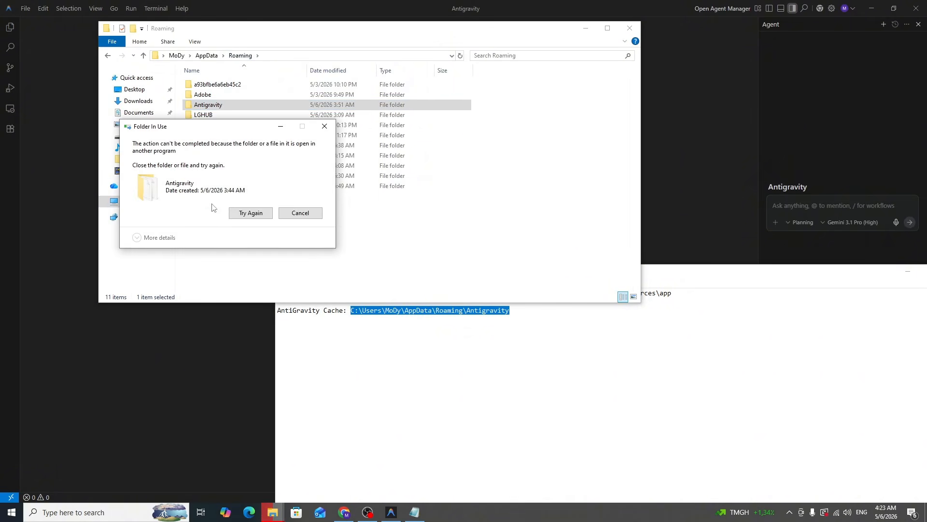
pyautogui.click(297, 213)
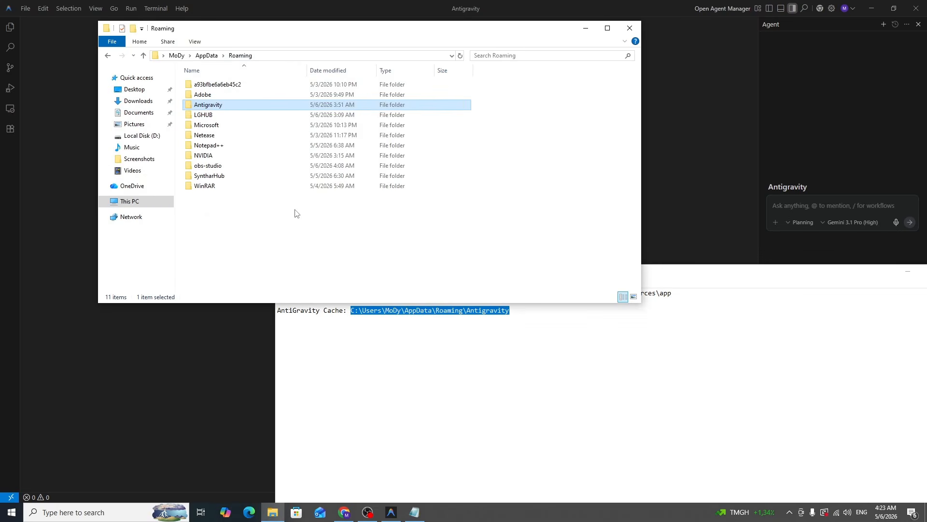
pyautogui.click(481, 332)
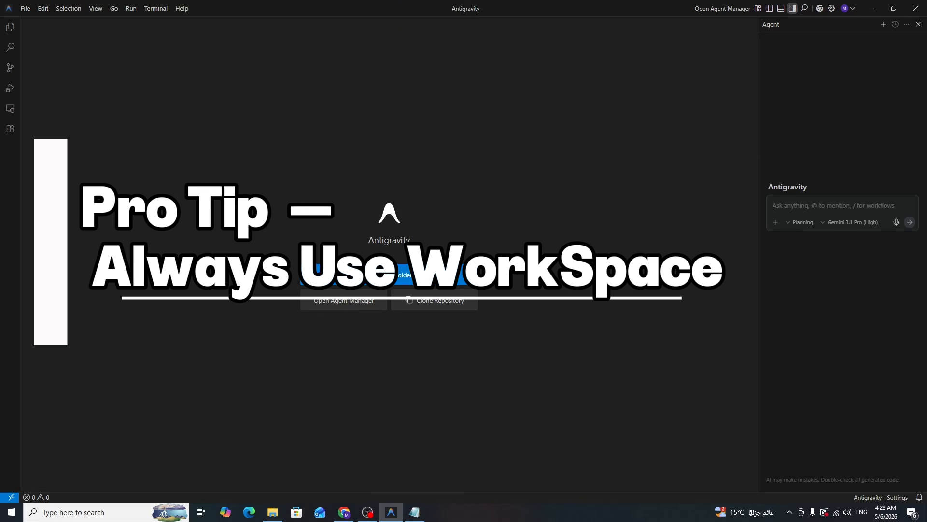
# - Open Antigravity's Agent Manager, view the folder chooser for opening a workspace, cancel it, and return to the editor window
pyautogui.click(703, 10)
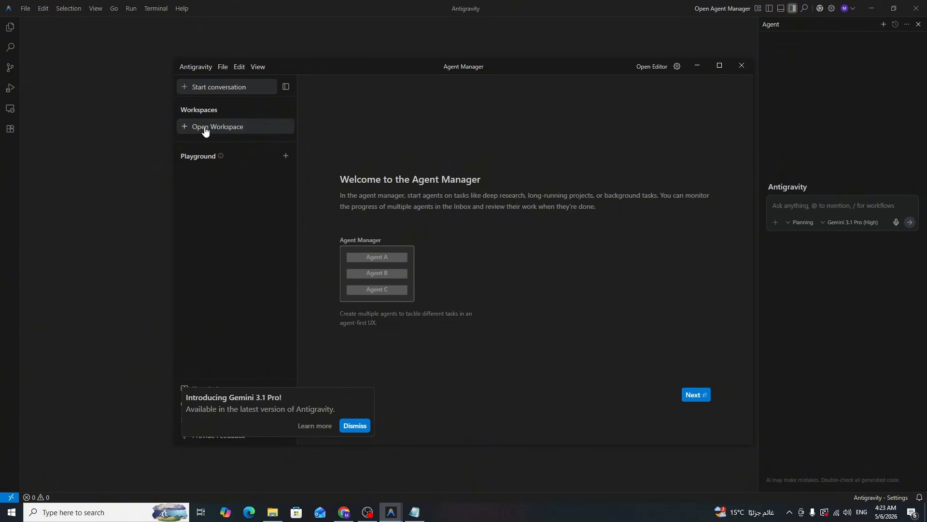
pyautogui.click(206, 127)
pyautogui.click(360, 189)
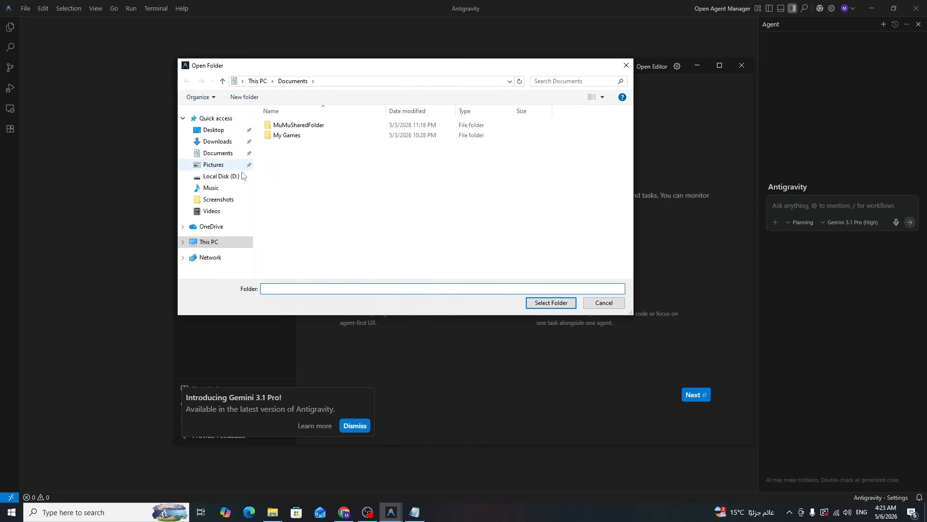
pyautogui.click(601, 303)
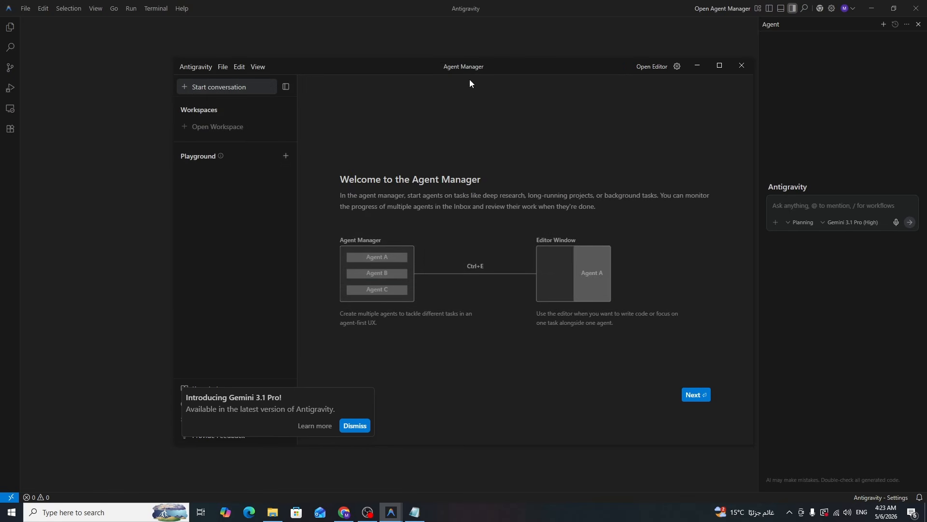
pyautogui.moveTo(470, 83); pyautogui.dragTo(366, 81)
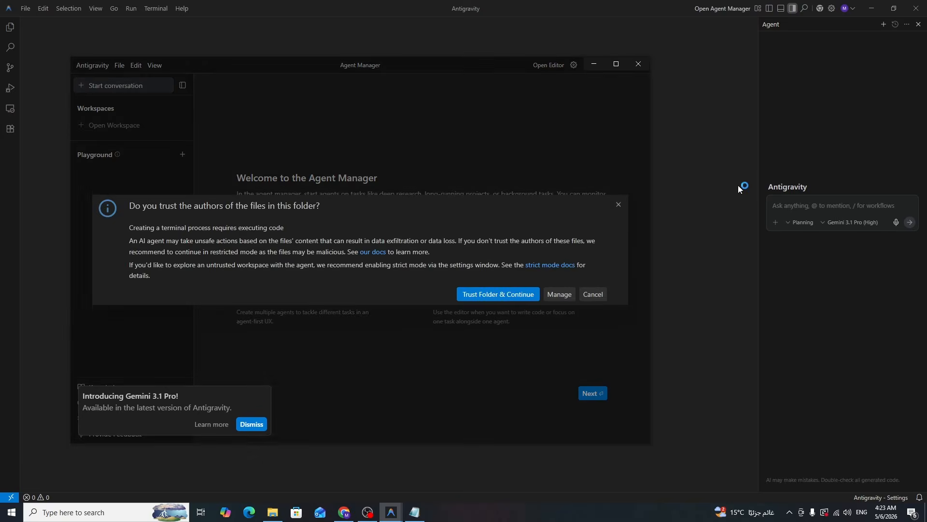
pyautogui.click(738, 186)
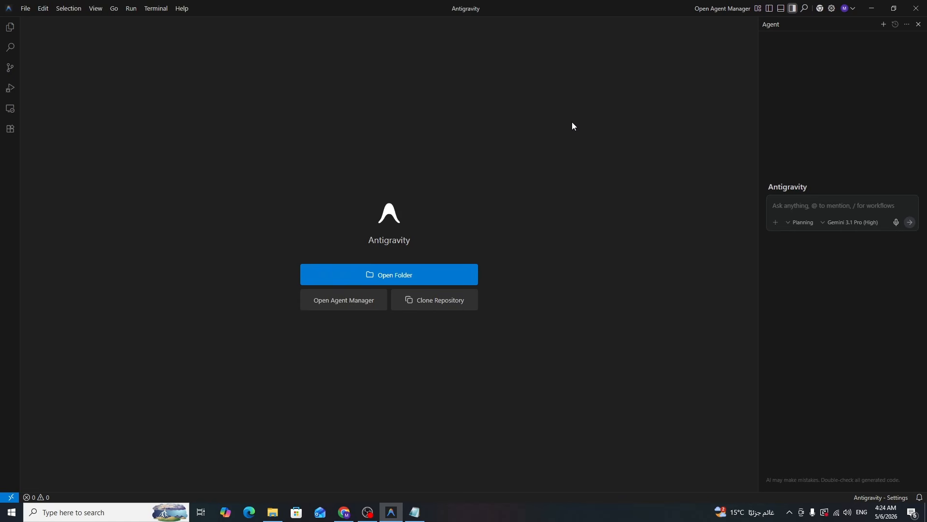